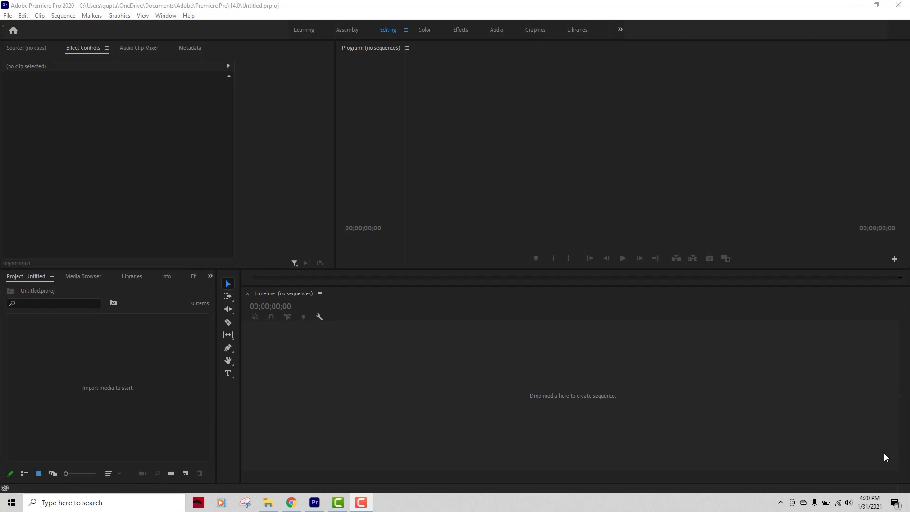
# Bring up the Adobe\Common folder in File Explorer beside the empty Untitled Premiere project.
pyautogui.click(467, 5)
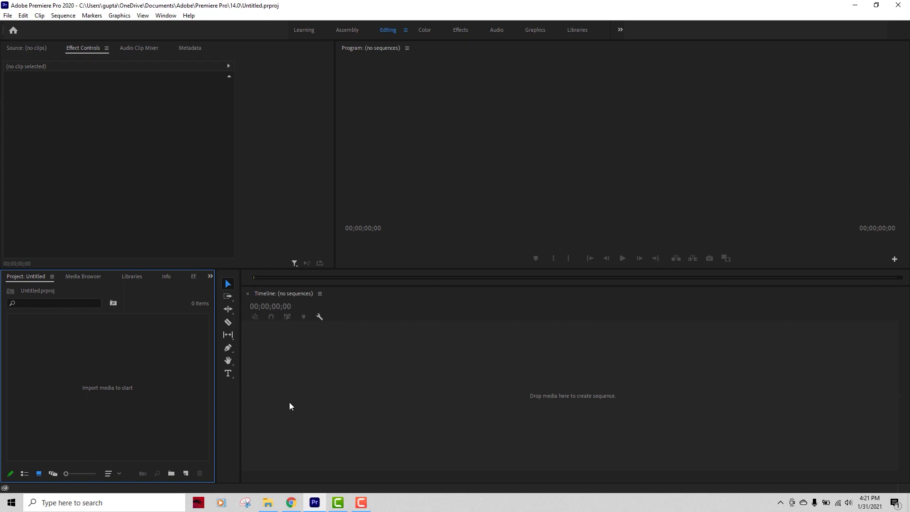
pyautogui.click(268, 502)
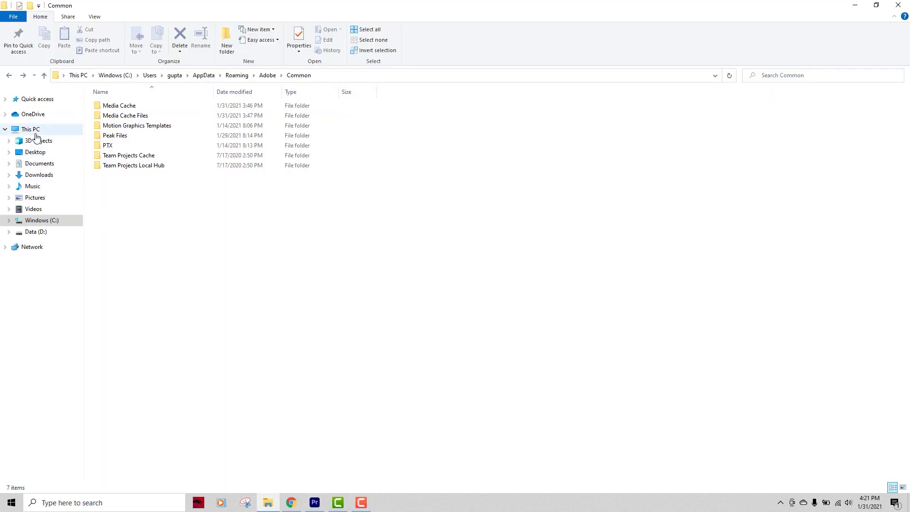
# Show This PC's drives in File Explorer to check free disk space.
pyautogui.click(36, 135)
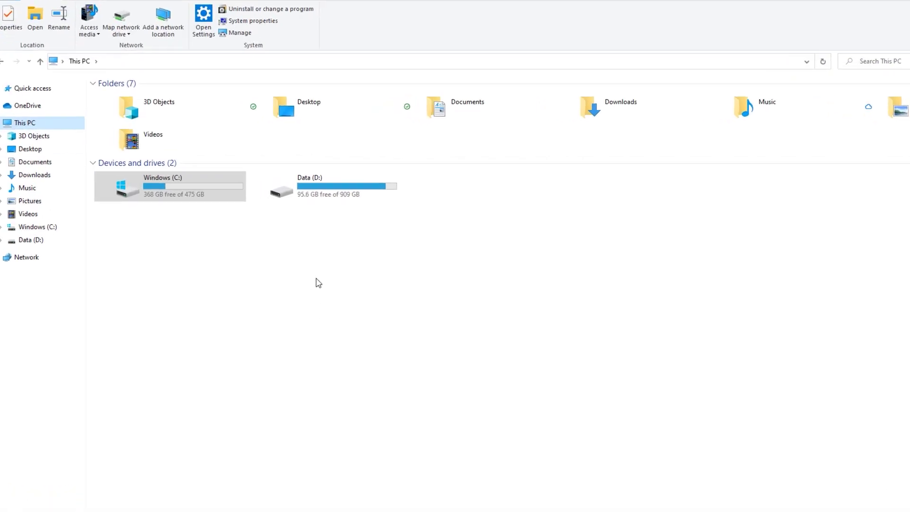
pyautogui.click(181, 237)
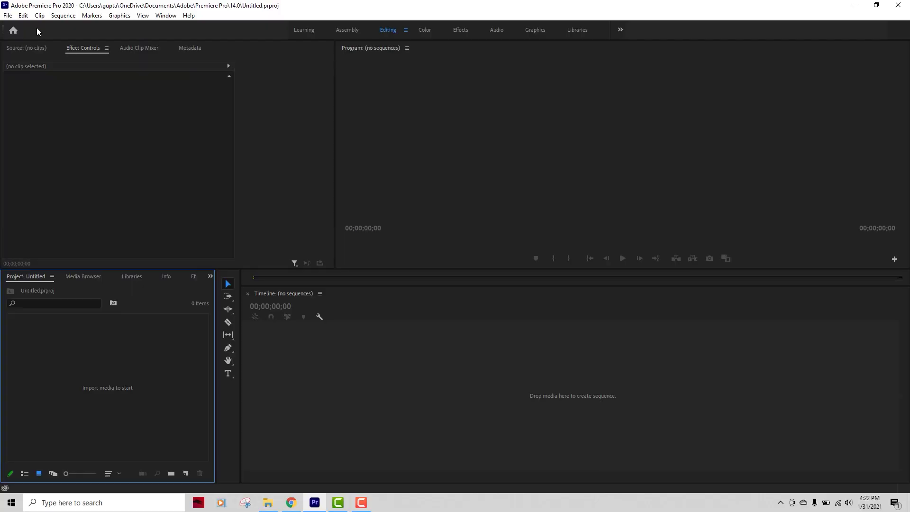
# Open Premiere's Media Cache preferences to see the cache location, then return to Explorer.
pyautogui.click(8, 16)
pyautogui.moveTo(22, 18)
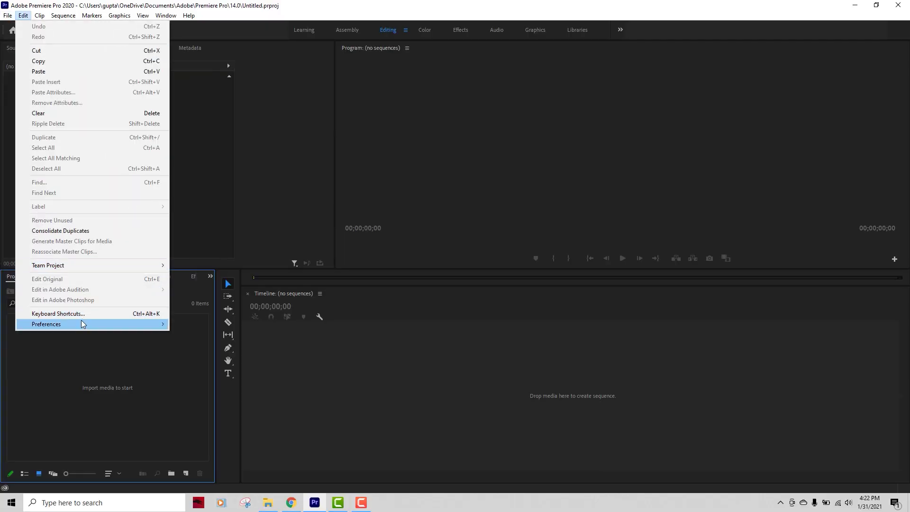
pyautogui.moveTo(83, 324)
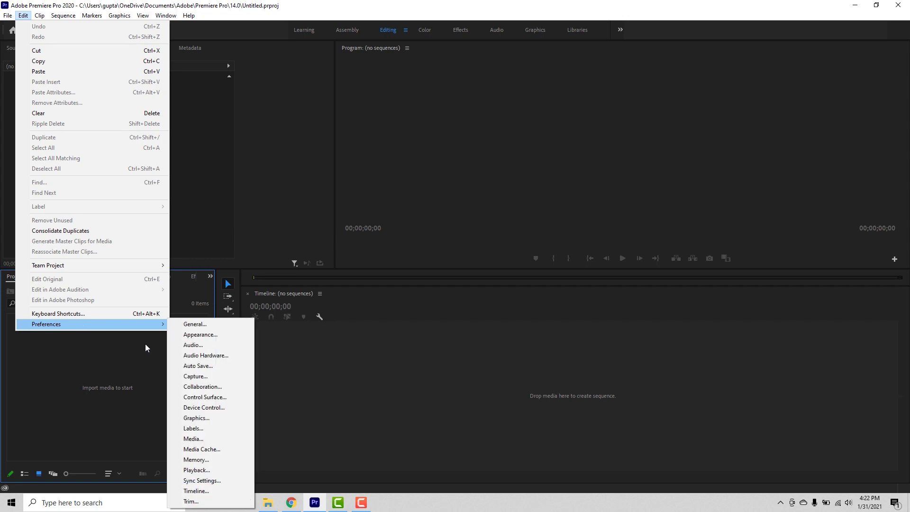
pyautogui.click(207, 450)
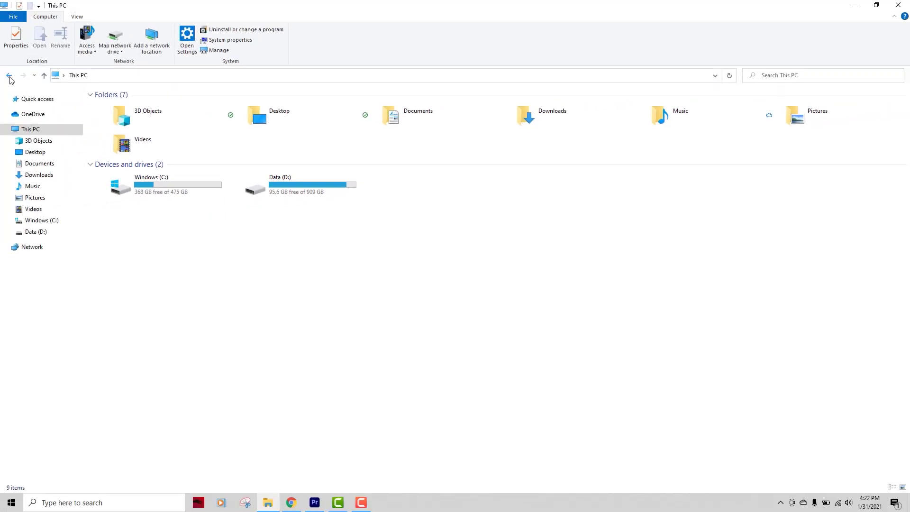
pyautogui.click(10, 77)
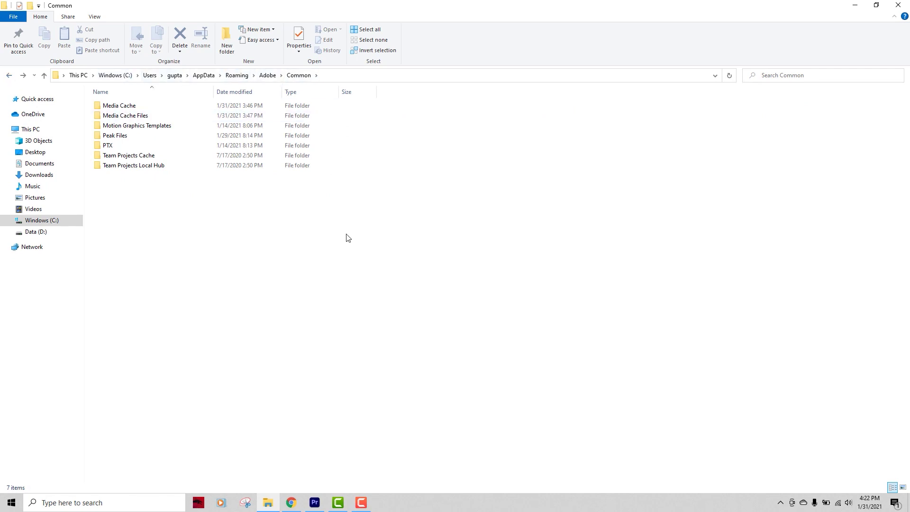
# Inspect the Media Cache Files folder in Adobe\Common (1,185 items, 3.65 GB), then go back to Premiere.
pyautogui.hotkey('alt', 'Tab')
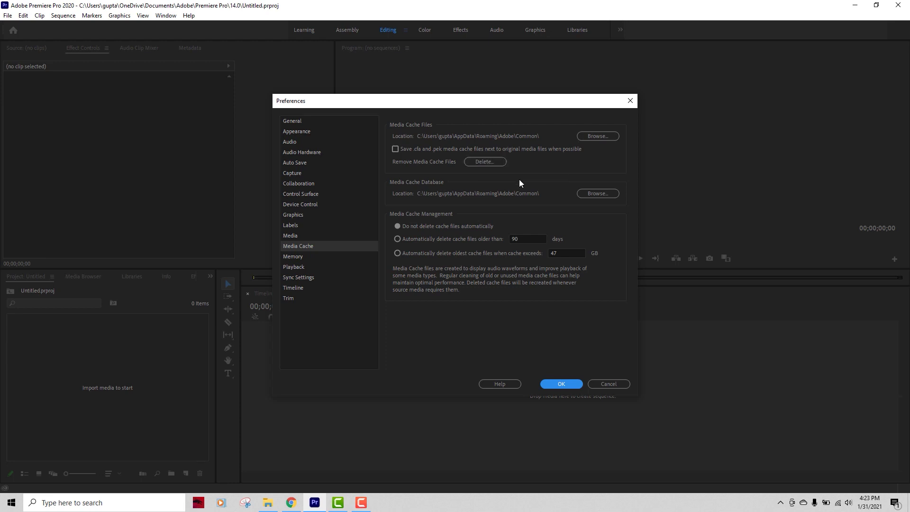
pyautogui.hotkey('alt', 'Tab')
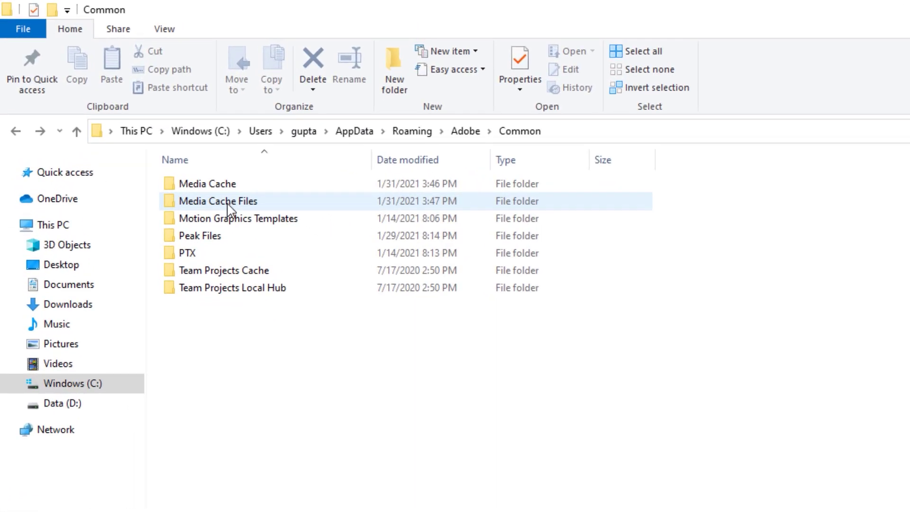
pyautogui.click(228, 204)
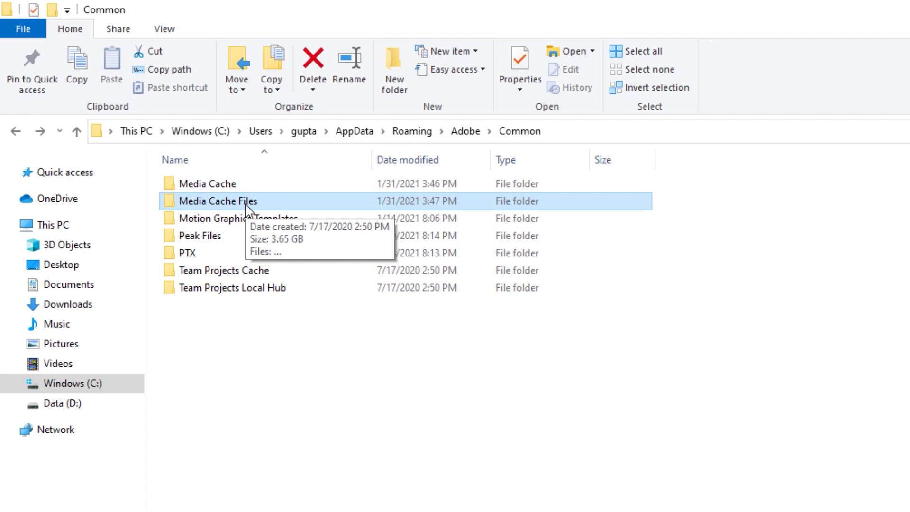
pyautogui.doubleClick(246, 207)
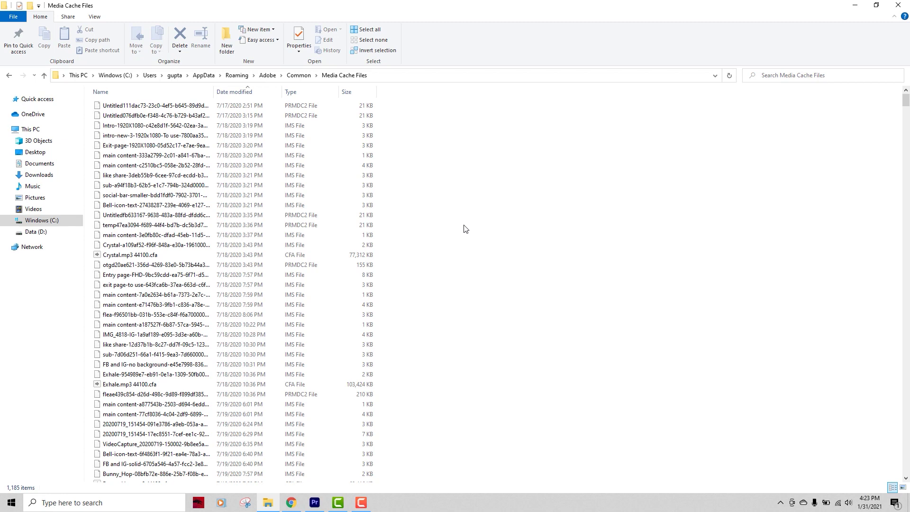
pyautogui.click(9, 77)
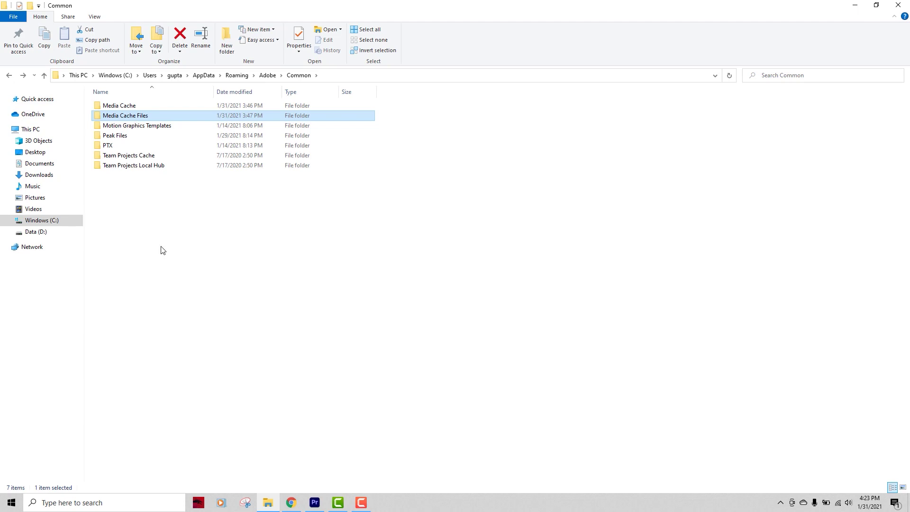
pyautogui.click(314, 502)
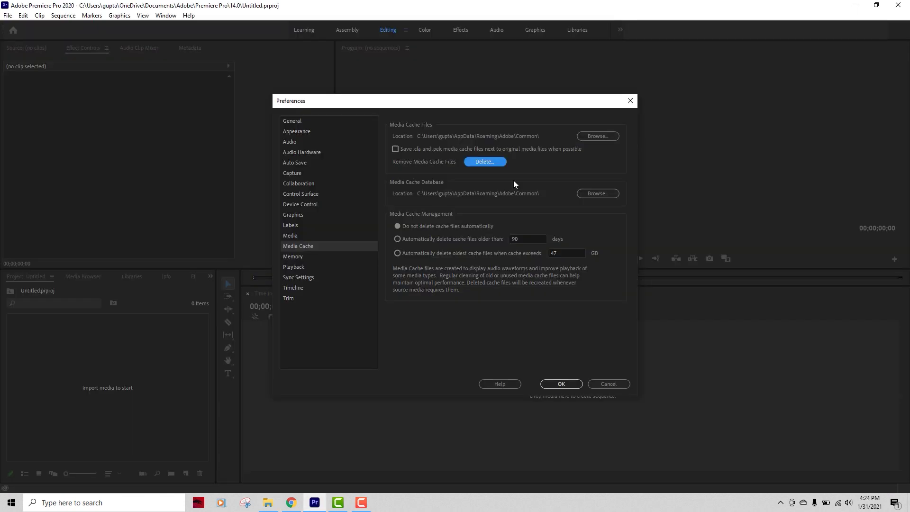
# Review the Delete Media Cache Files options, cancel, and close Preferences without deleting anything.
pyautogui.click(494, 164)
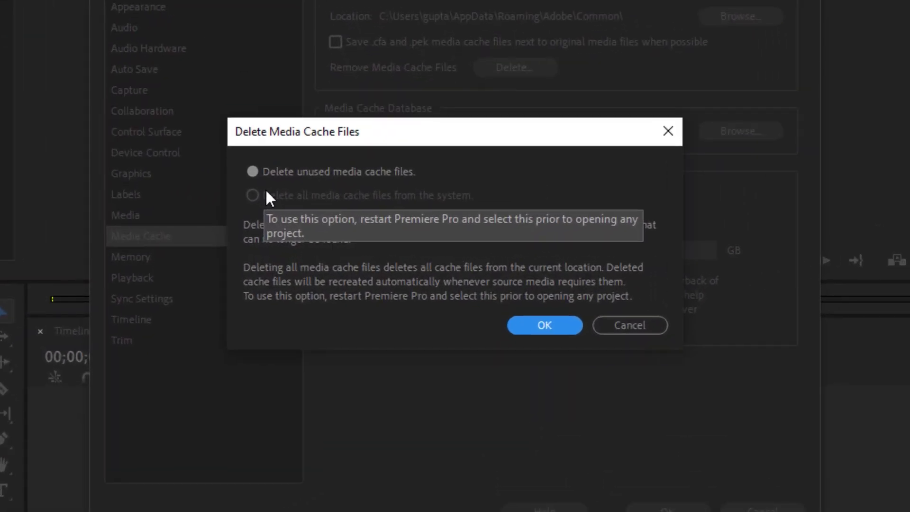
pyautogui.click(618, 324)
pyautogui.click(745, 497)
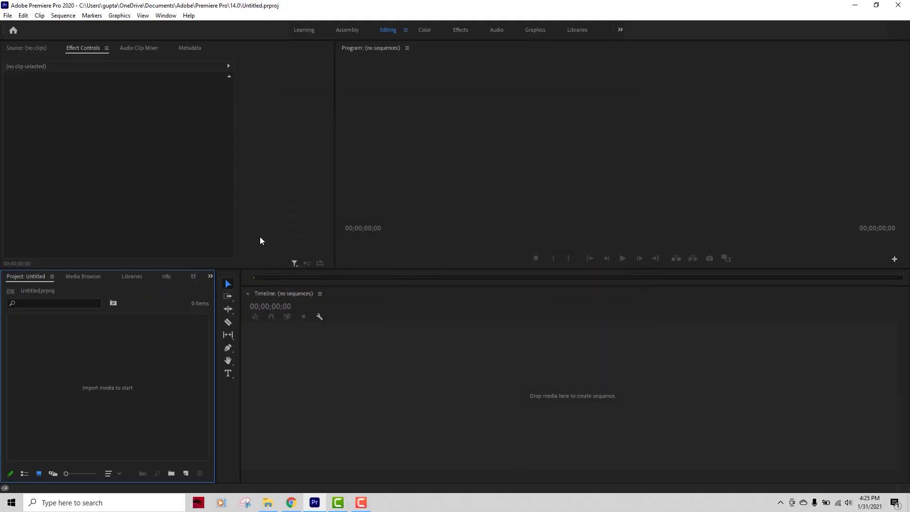
pyautogui.click(8, 15)
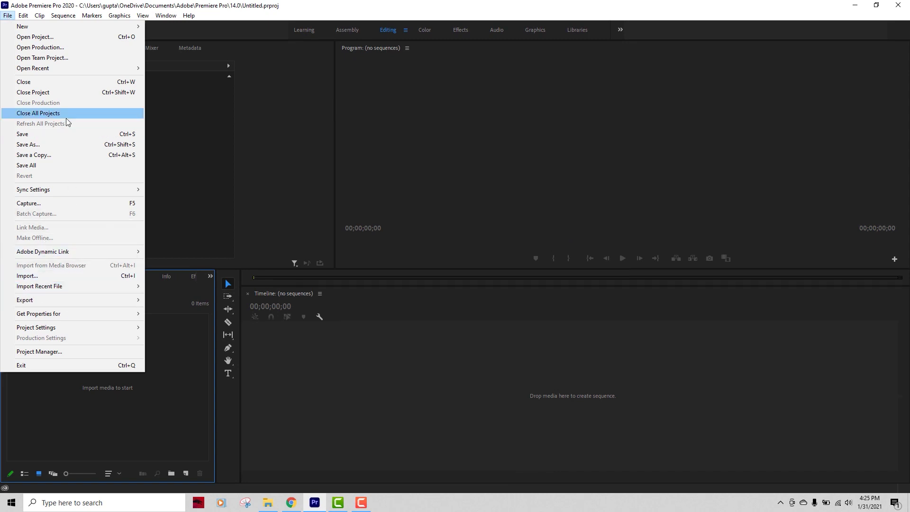
# Close the Untitled project and delete all media cache files from the system via Media Cache preferences.
pyautogui.click(58, 93)
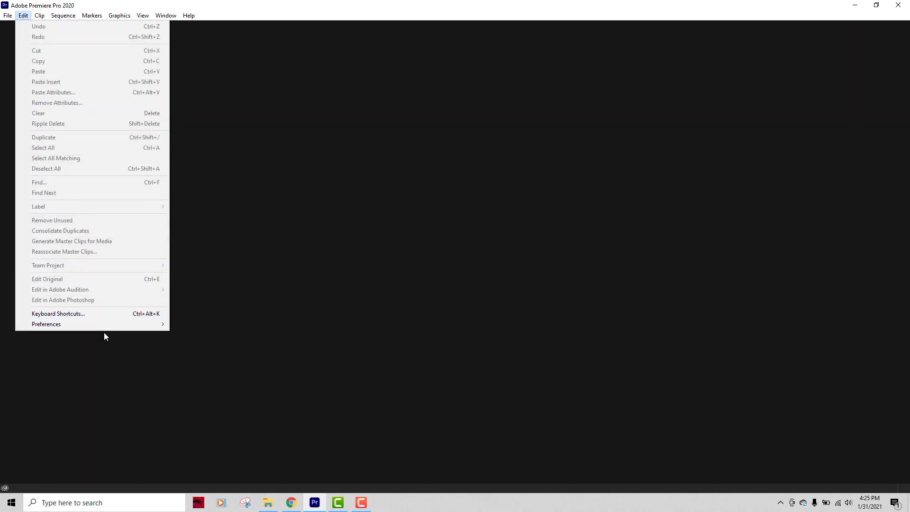
pyautogui.moveTo(120, 327)
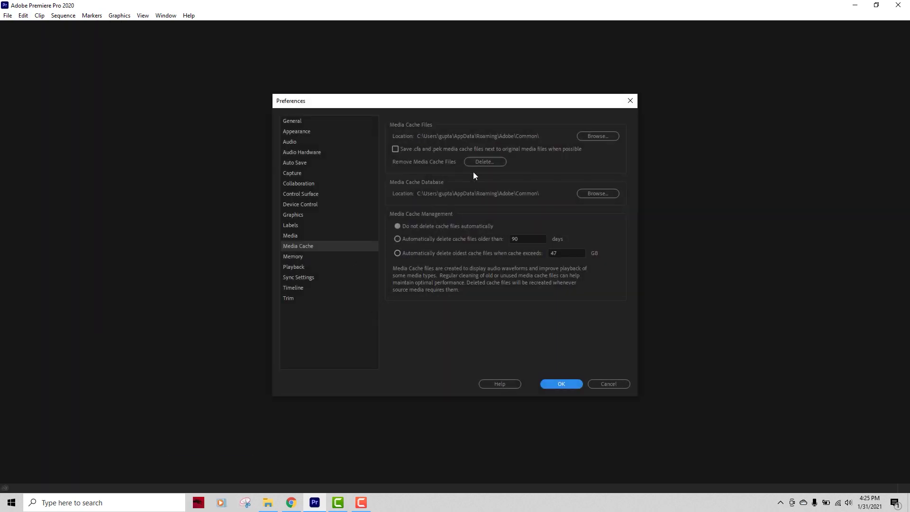
pyautogui.click(498, 161)
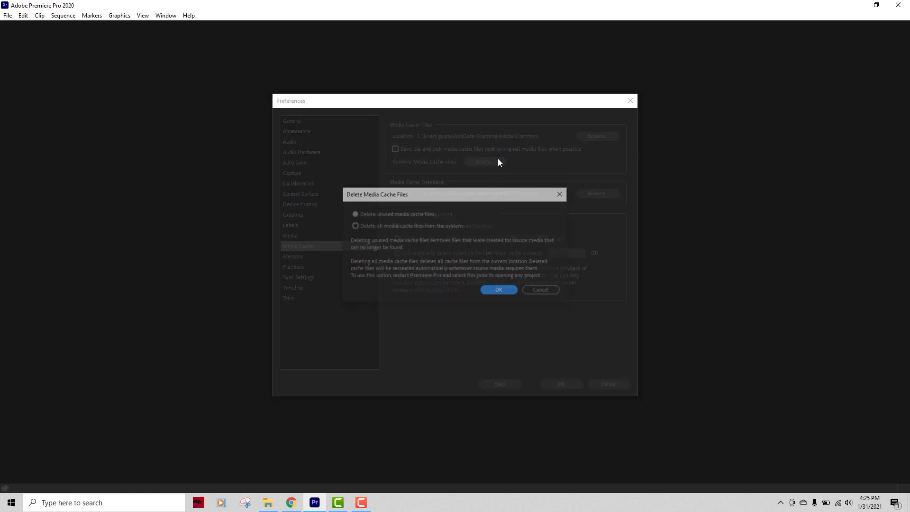
pyautogui.click(354, 225)
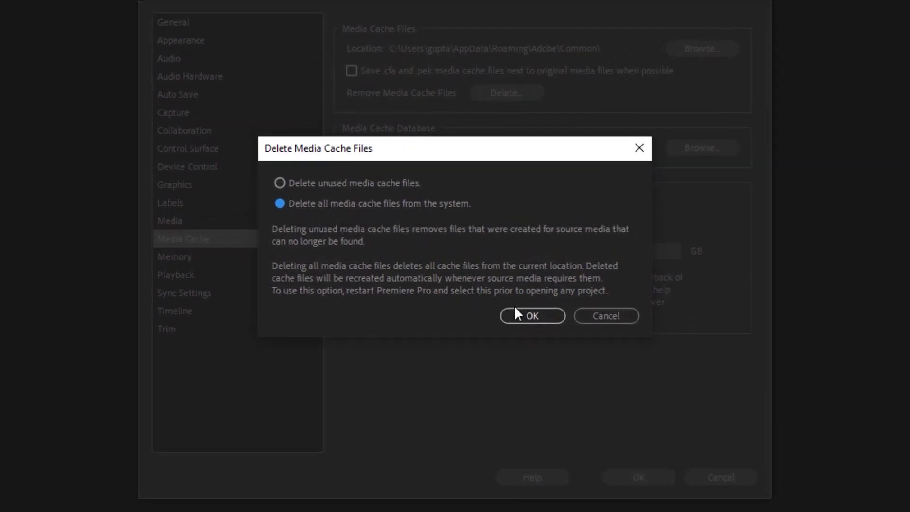
pyautogui.click(530, 315)
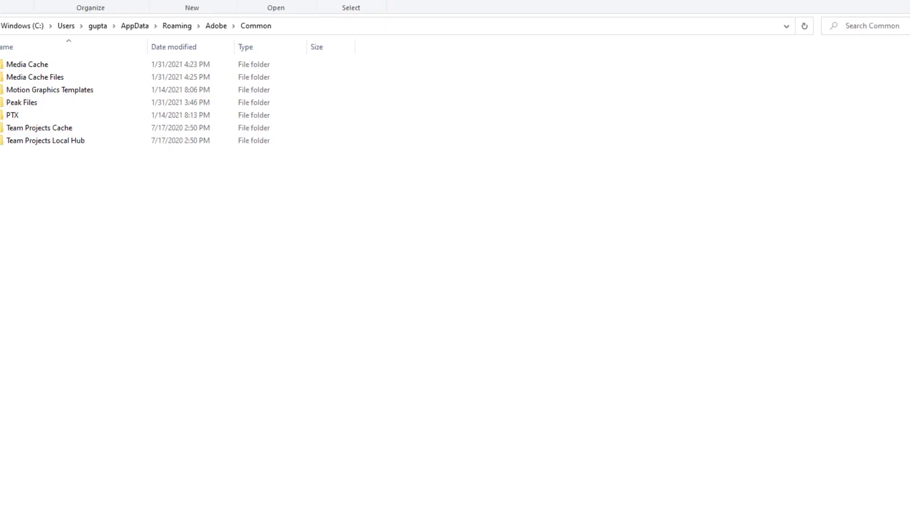
pyautogui.rightClick(245, 270)
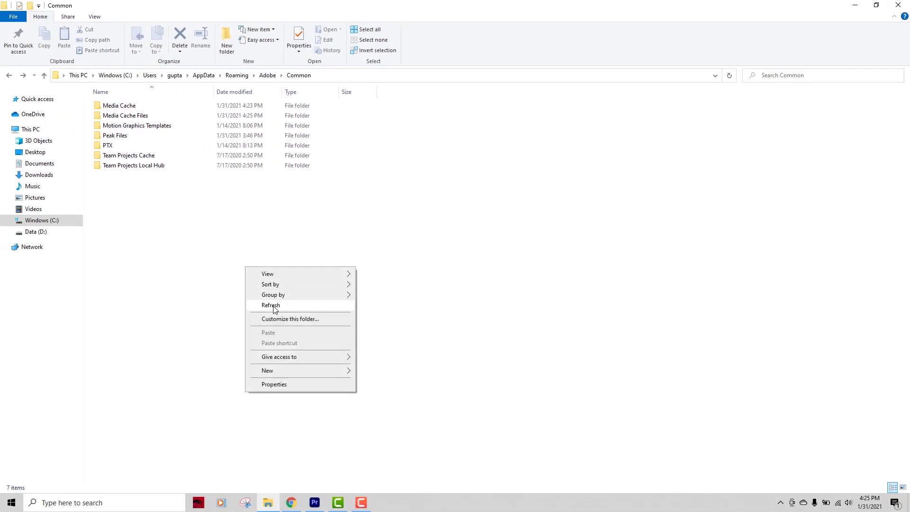
# Refresh Adobe\Common to confirm Media Cache Files is empty and check Windows (C:) shows 372 GB free.
pyautogui.click(273, 305)
pyautogui.moveTo(152, 117)
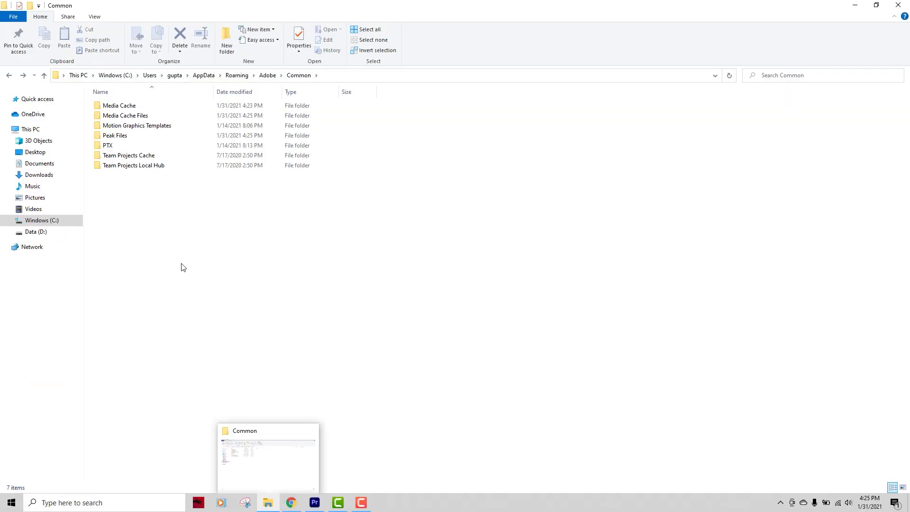
pyautogui.click(45, 132)
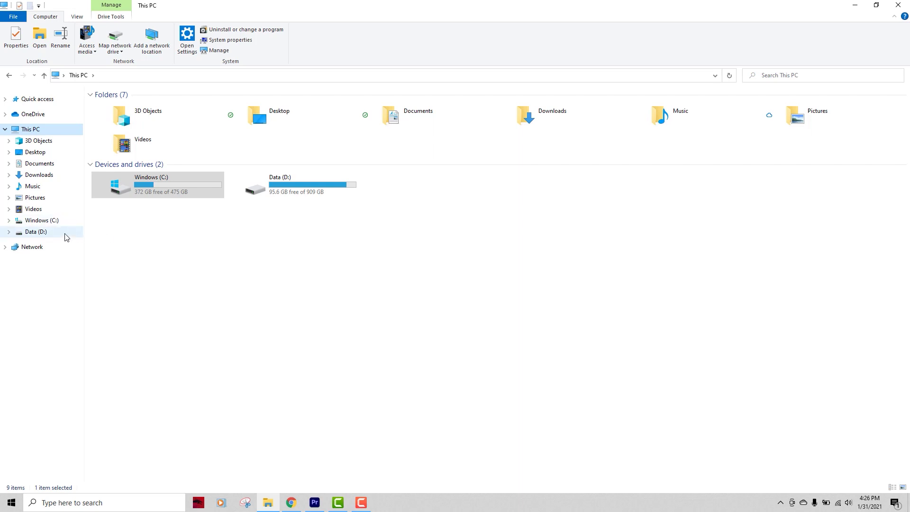
pyautogui.click(58, 165)
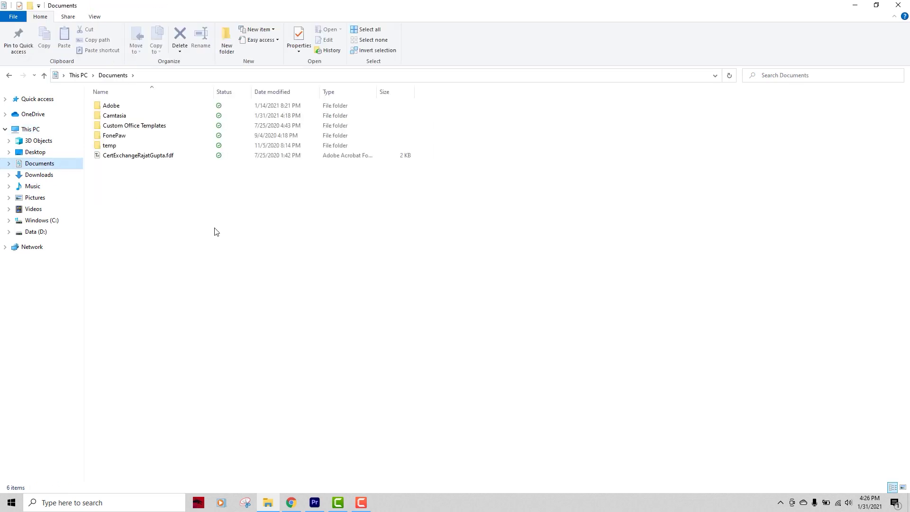
# Open Documents\Adobe\Premiere Pro\14.0 and select the first project file, 3 months.prproj.
pyautogui.doubleClick(126, 108)
pyautogui.doubleClick(132, 146)
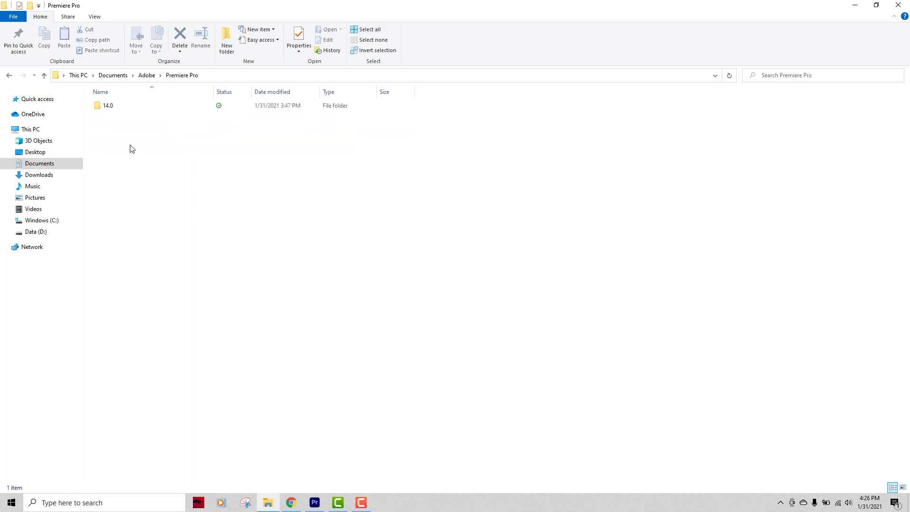
pyautogui.doubleClick(110, 107)
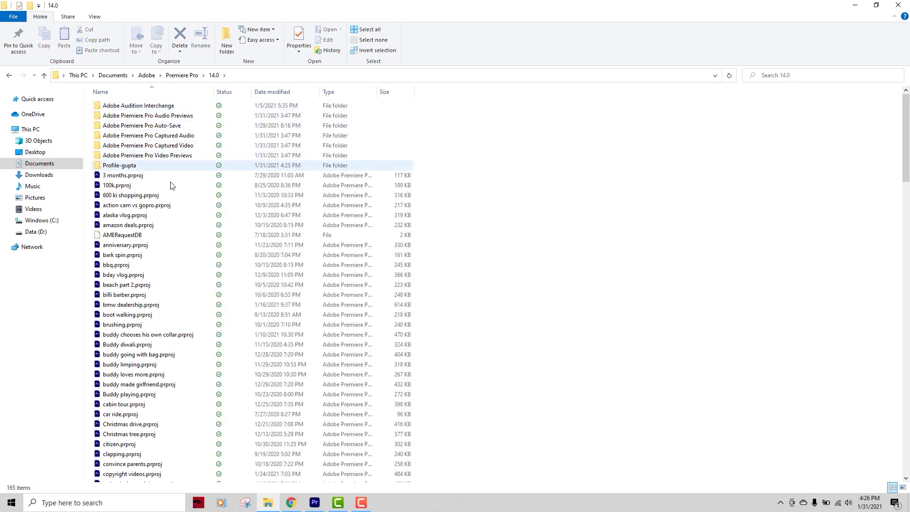
pyautogui.click(155, 178)
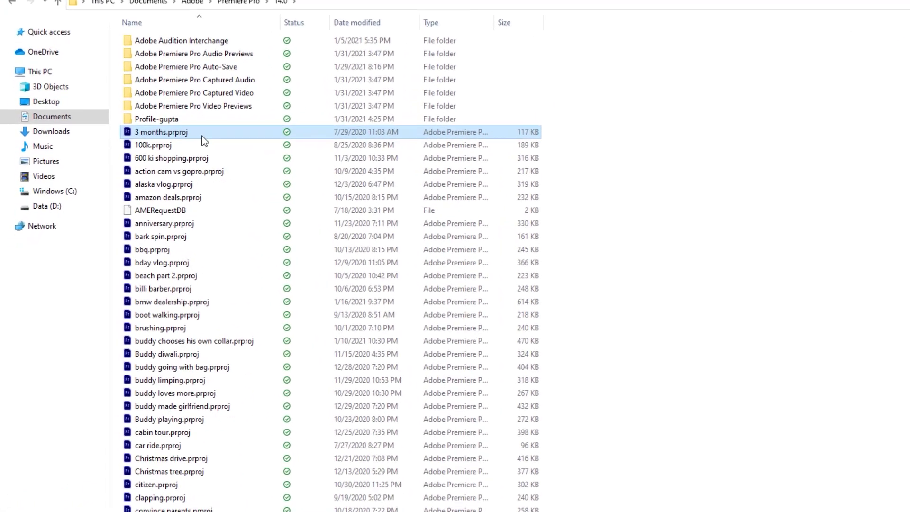
# Delete all 157 old .prproj files, keeping the seven folders and AMERequestDB.
pyautogui.scroll(-16, 205, 141)
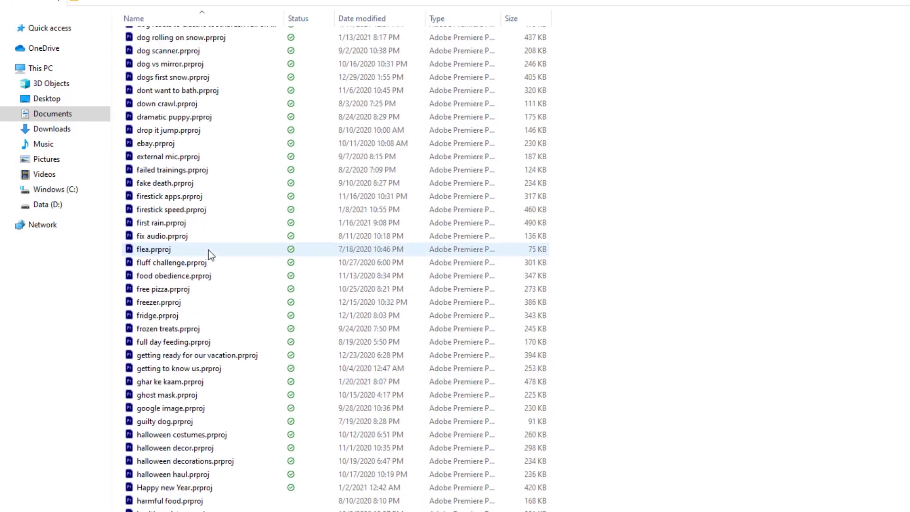
pyautogui.scroll(-20, 211, 254)
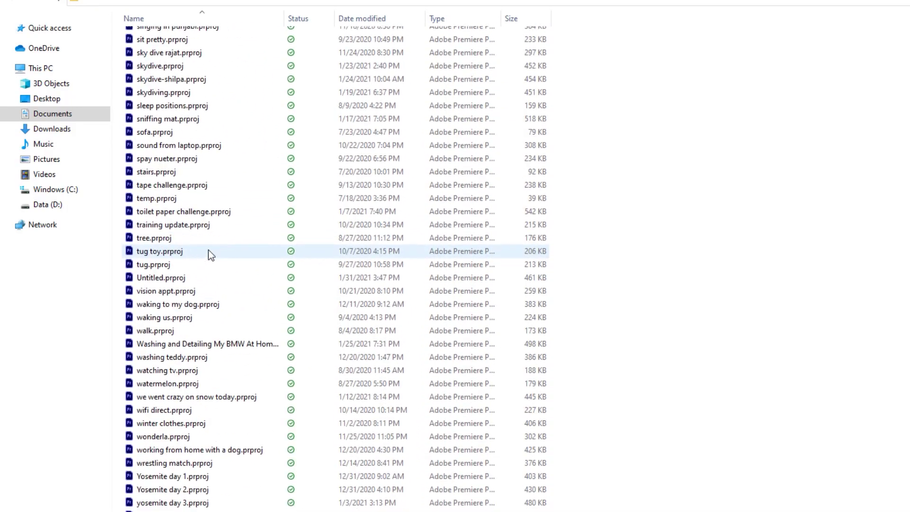
pyautogui.scroll(-2, 210, 254)
pyautogui.scroll(20, 225, 325)
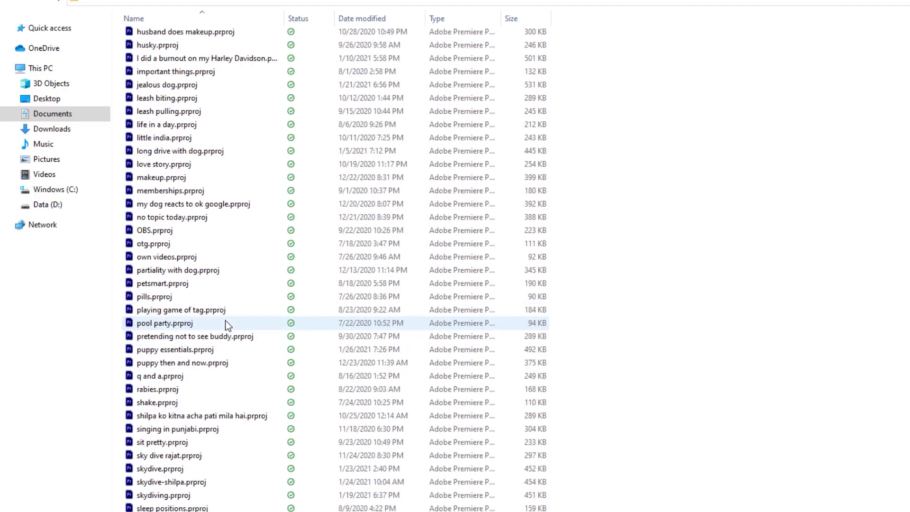
pyautogui.scroll(3, 225, 325)
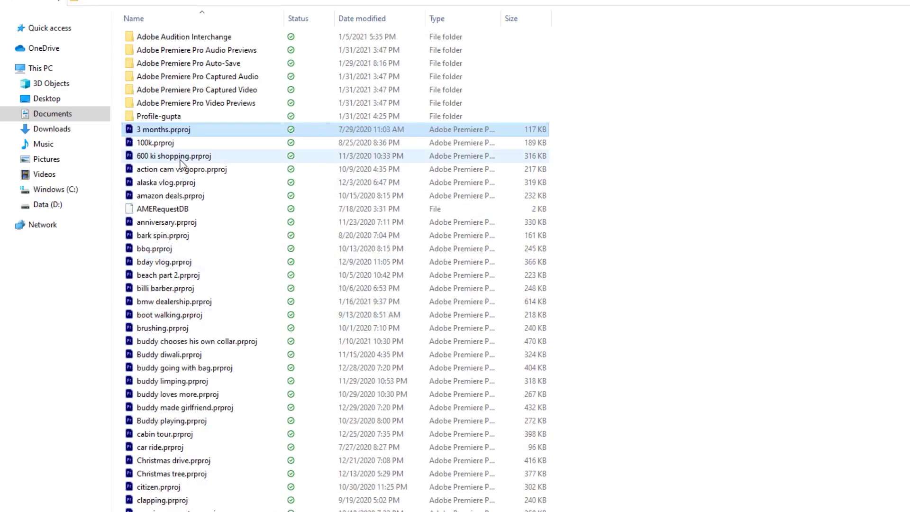
pyautogui.scroll(-4, 235, 280)
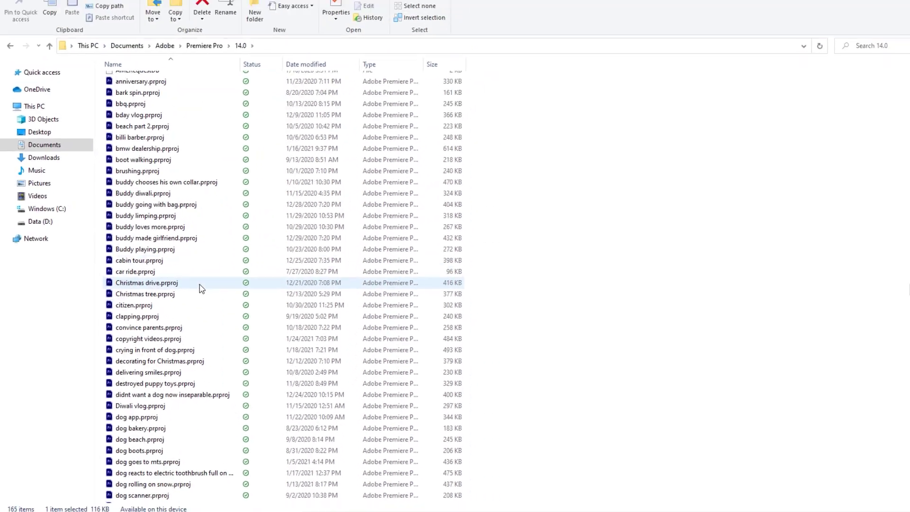
pyautogui.scroll(-20, 201, 288)
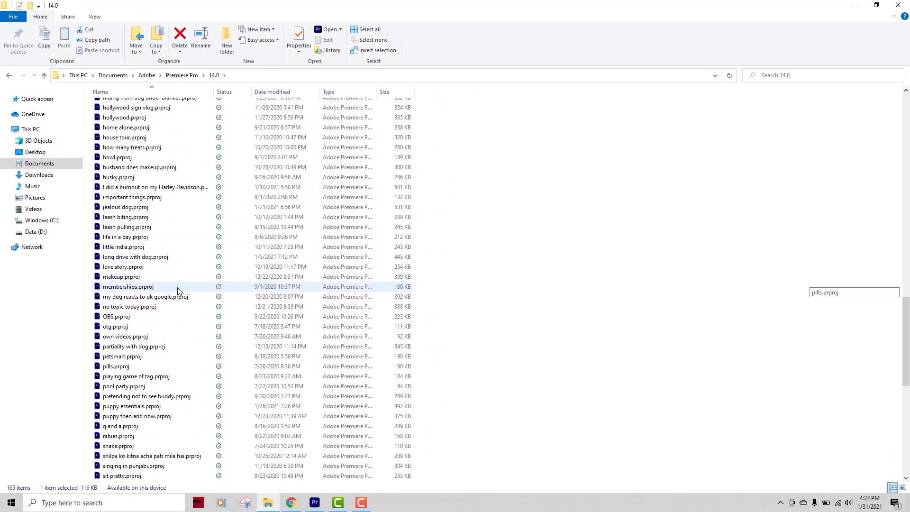
pyautogui.scroll(20, 177, 287)
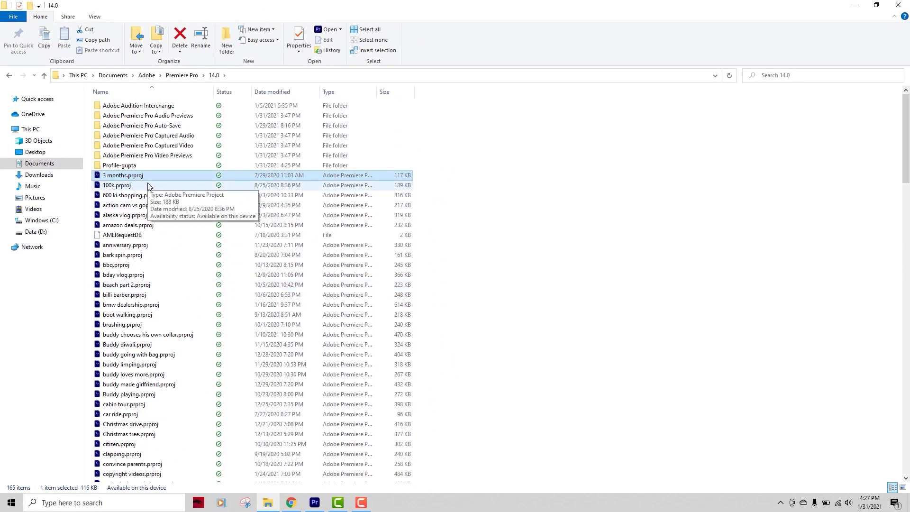
pyautogui.scroll(-20, 148, 187)
pyautogui.moveTo(429, 474); pyautogui.dragTo(108, 175)
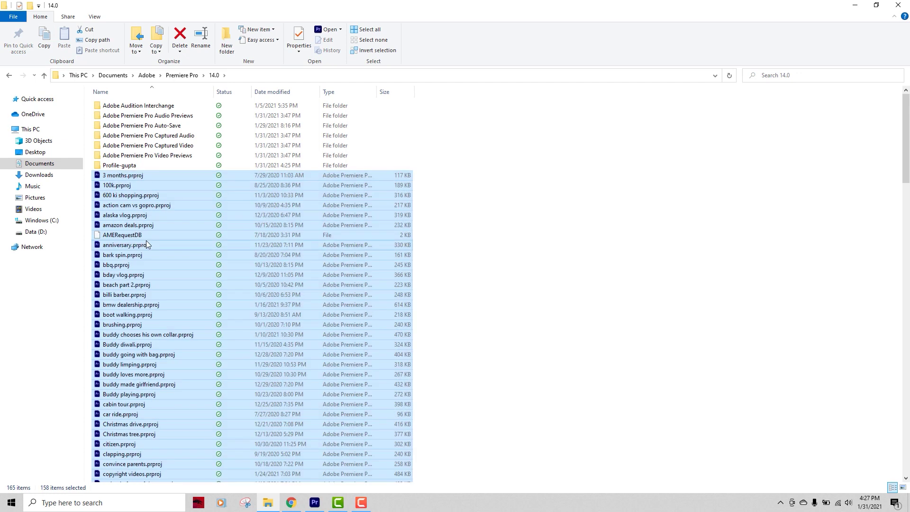
pyautogui.keyDown('ctrl'); pyautogui.click(133, 235); pyautogui.keyUp('ctrl')
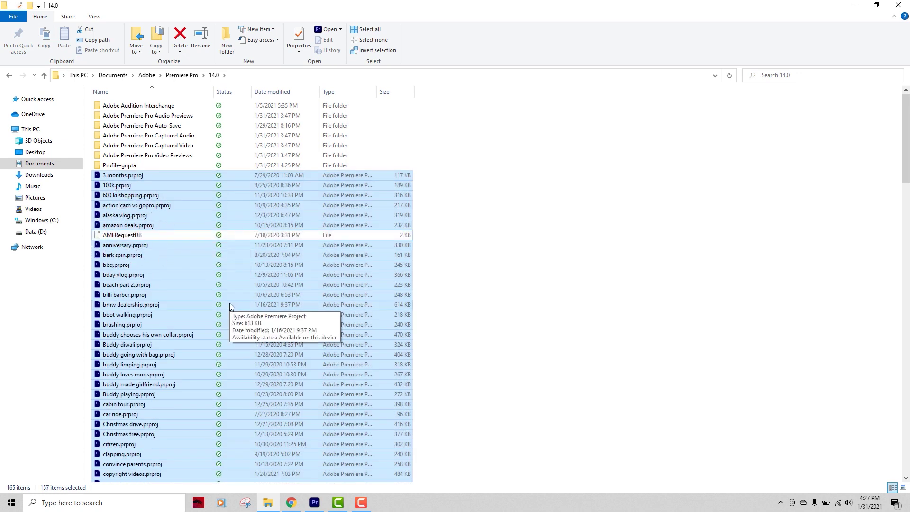
pyautogui.press('Delete')
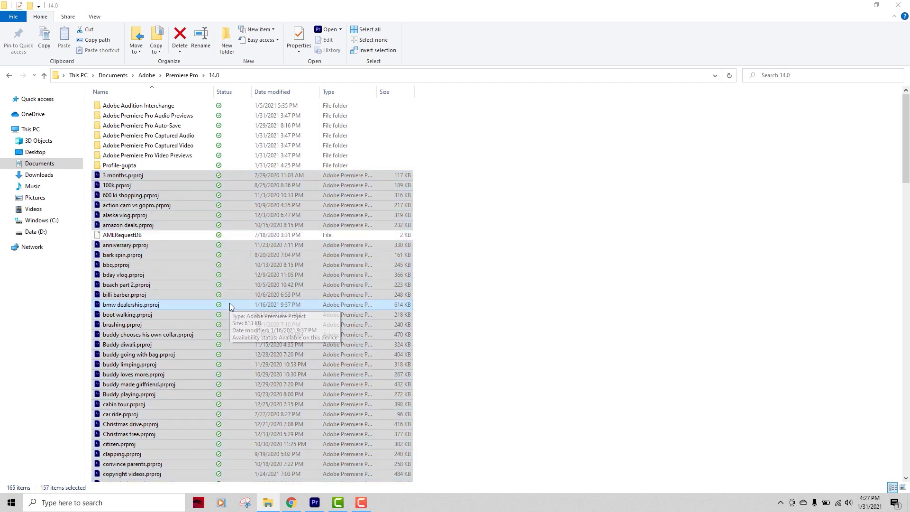
# Recycle all 434 auto-saved projects in Adobe Premiere Pro Auto-Save and return to 14.0.
pyautogui.doubleClick(157, 126)
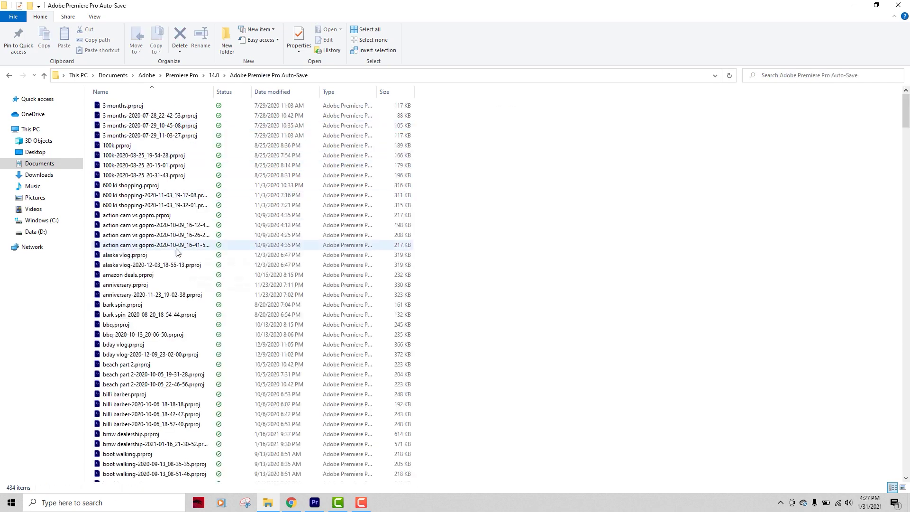
pyautogui.hotkey('ctrl', 'a')
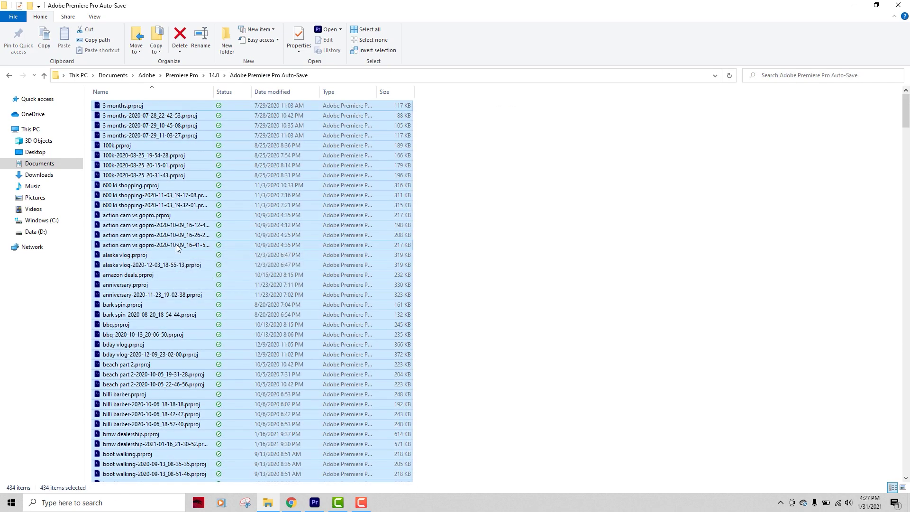
pyautogui.hotkey('alt', 'Left')
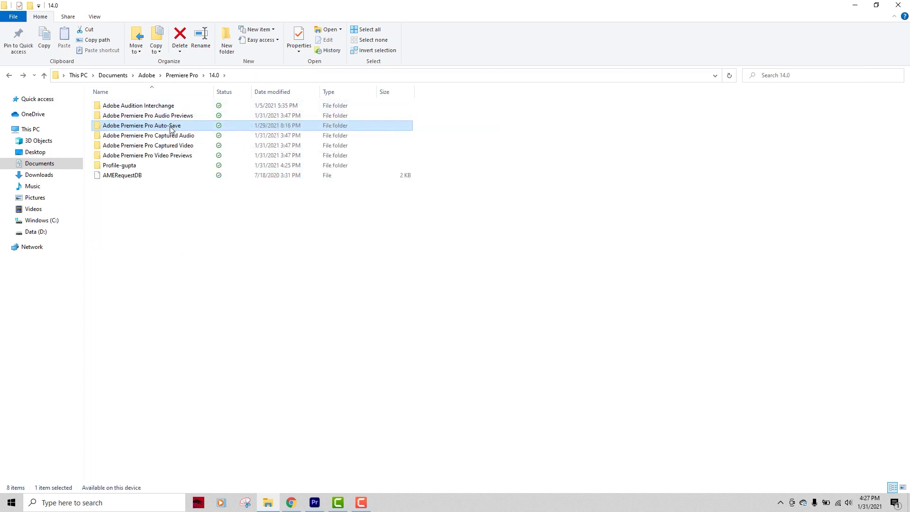
pyautogui.moveTo(175, 126)
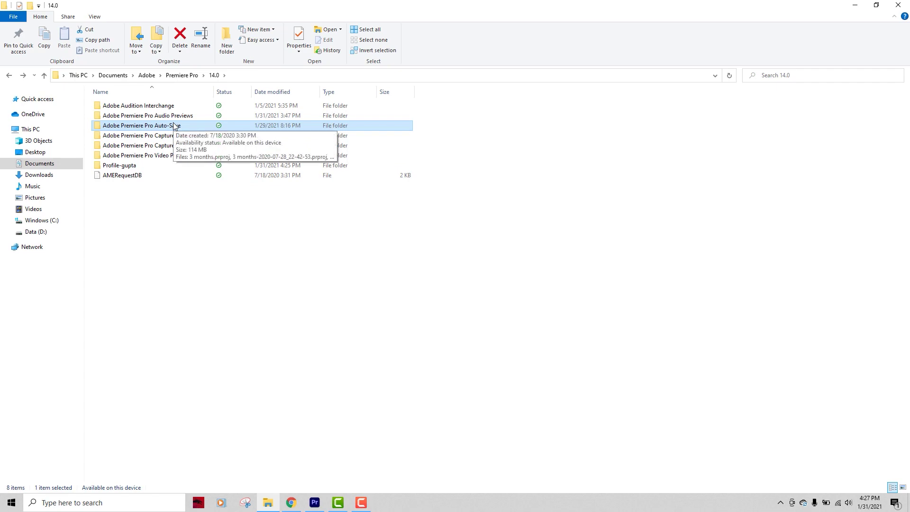
pyautogui.doubleClick(174, 126)
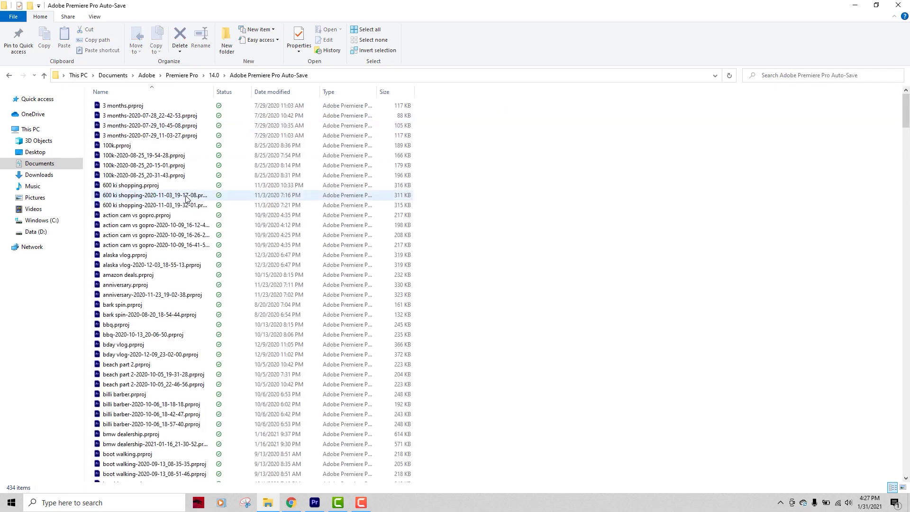
pyautogui.hotkey('ctrl', 'a')
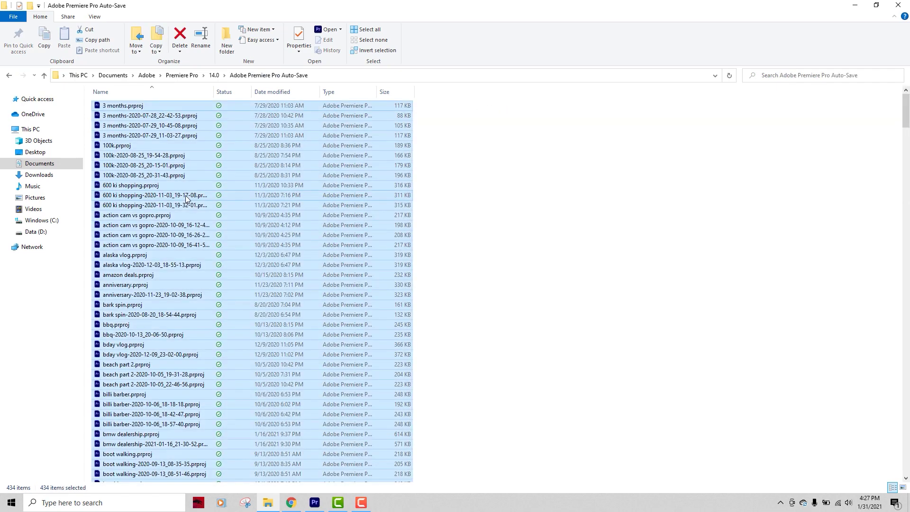
pyautogui.press('Delete')
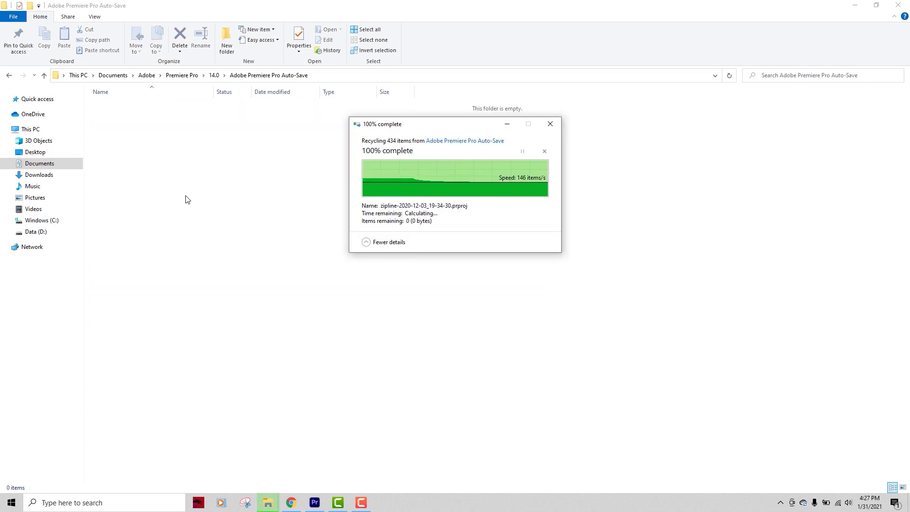
pyautogui.press('BackSpace')
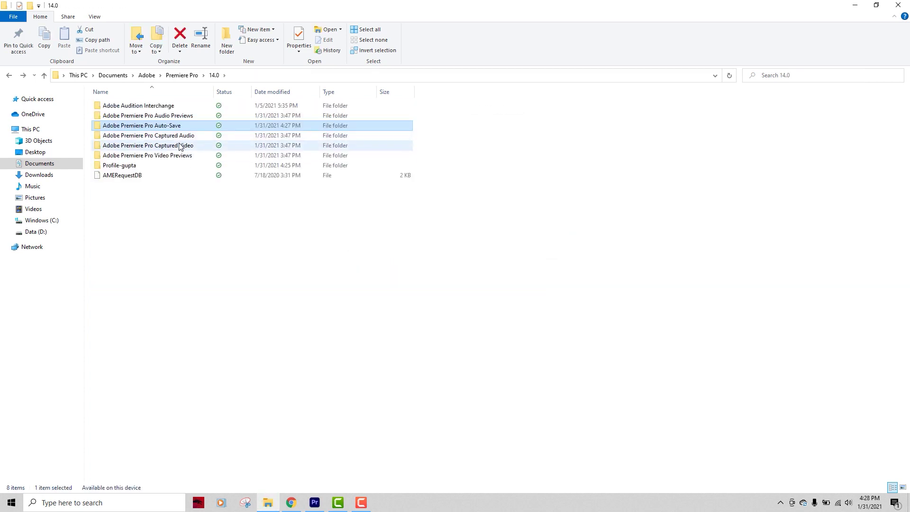
# Delete both folders inside Adobe Premiere Pro Video Previews.
pyautogui.doubleClick(165, 157)
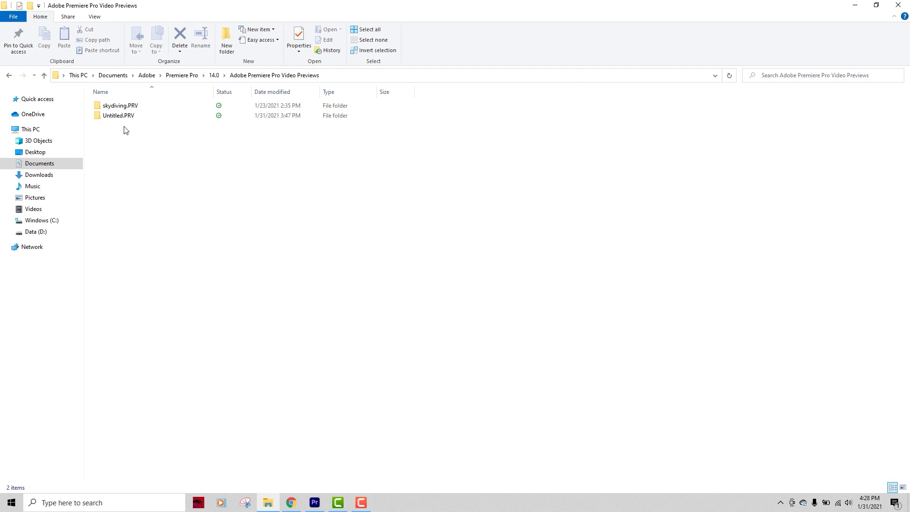
pyautogui.moveTo(125, 129); pyautogui.dragTo(114, 97)
pyautogui.press('Delete')
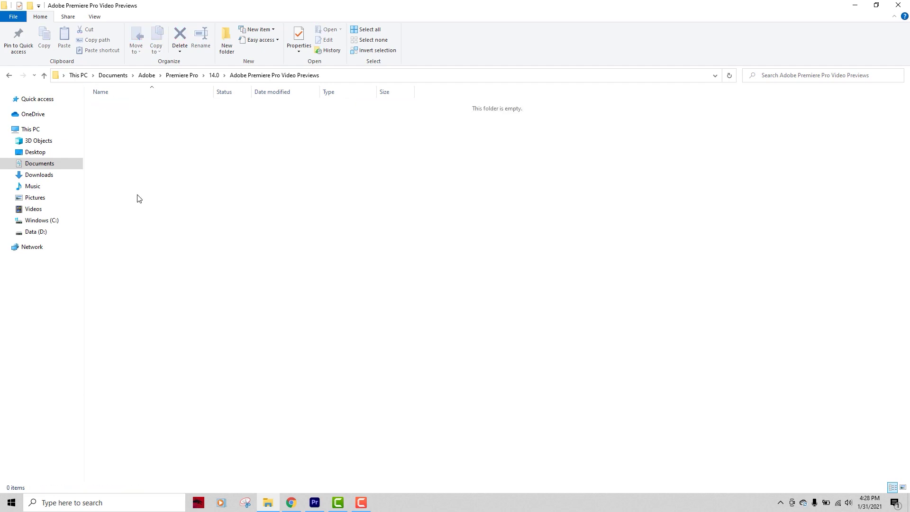
pyautogui.hotkey('alt', 'Up')
# Delete all 43 audio preview folders and confirm the Auto-Save folder is empty.
pyautogui.click(172, 118)
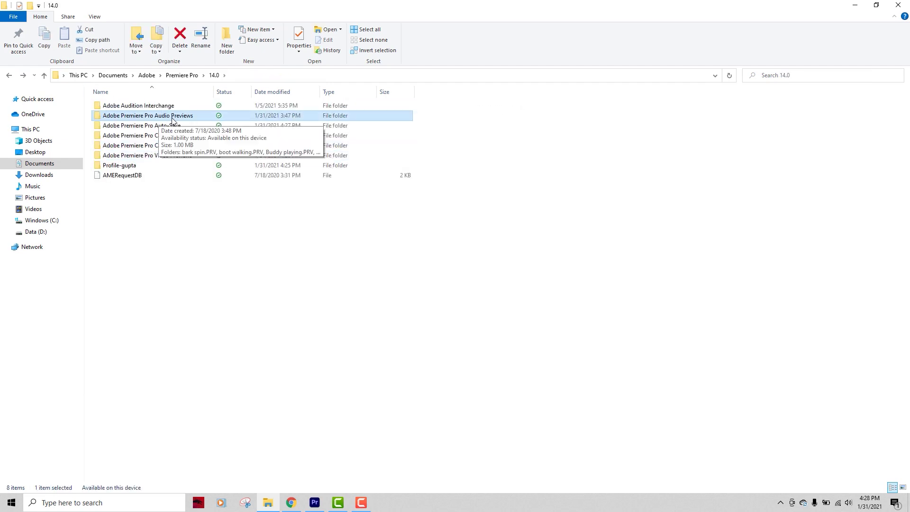
pyautogui.doubleClick(171, 118)
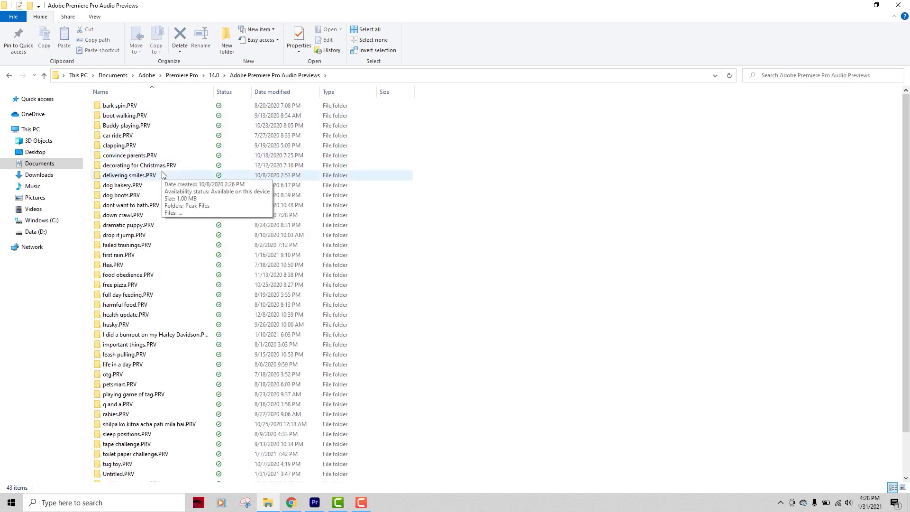
pyautogui.hotkey('ctrl', 'a')
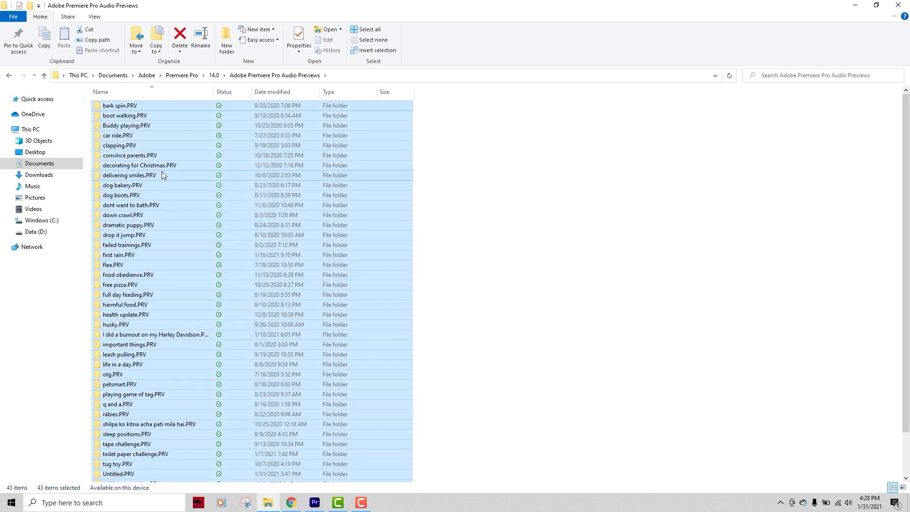
pyautogui.press('Delete')
pyautogui.press('BackSpace')
pyautogui.doubleClick(164, 126)
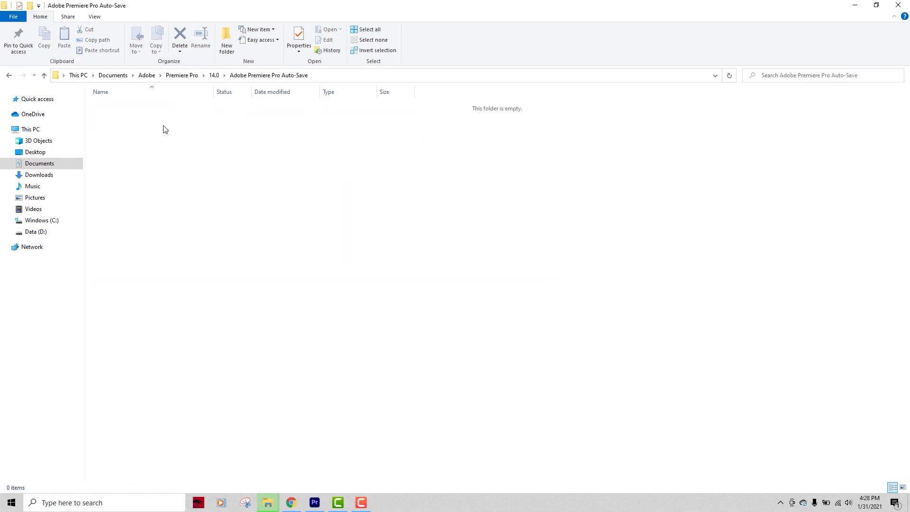
pyautogui.press('BackSpace')
# Delete the seven Captured Audio folders and the seven Captured Video folders.
pyautogui.doubleClick(170, 135)
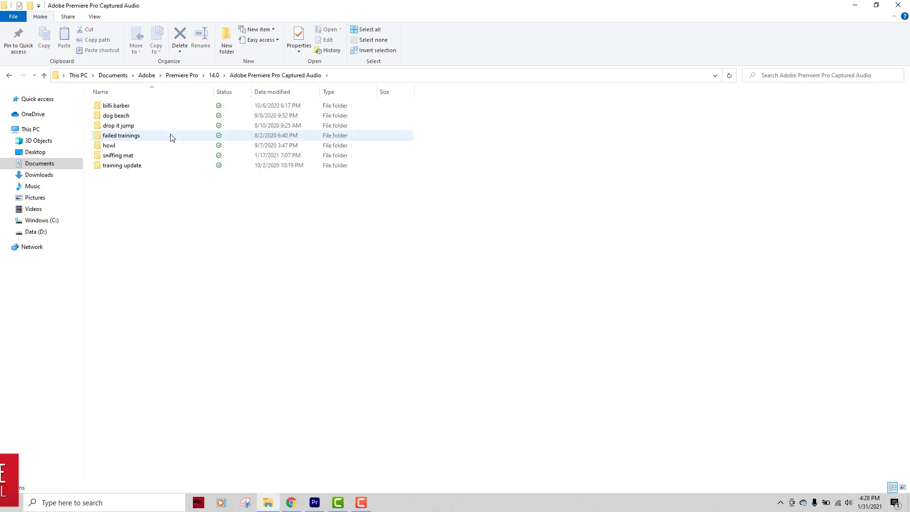
pyautogui.moveTo(148, 186); pyautogui.dragTo(101, 101)
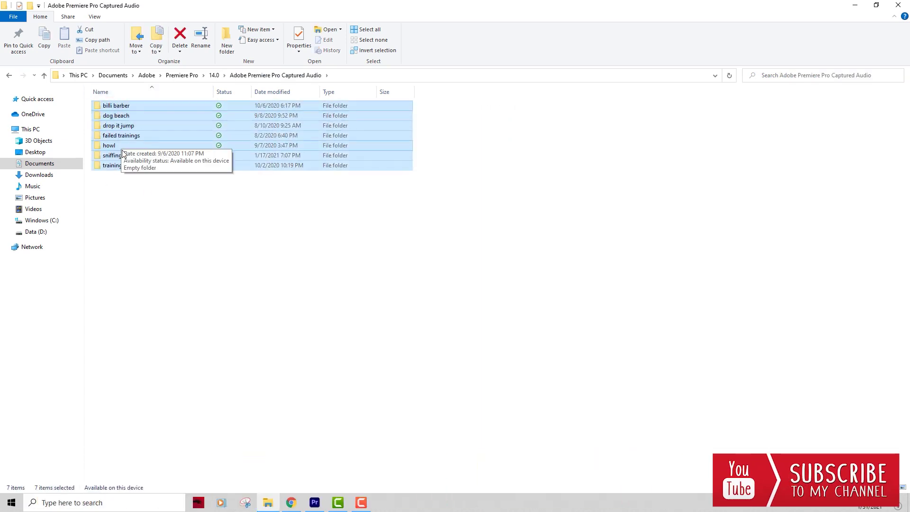
pyautogui.press('Delete')
pyautogui.press('BackSpace')
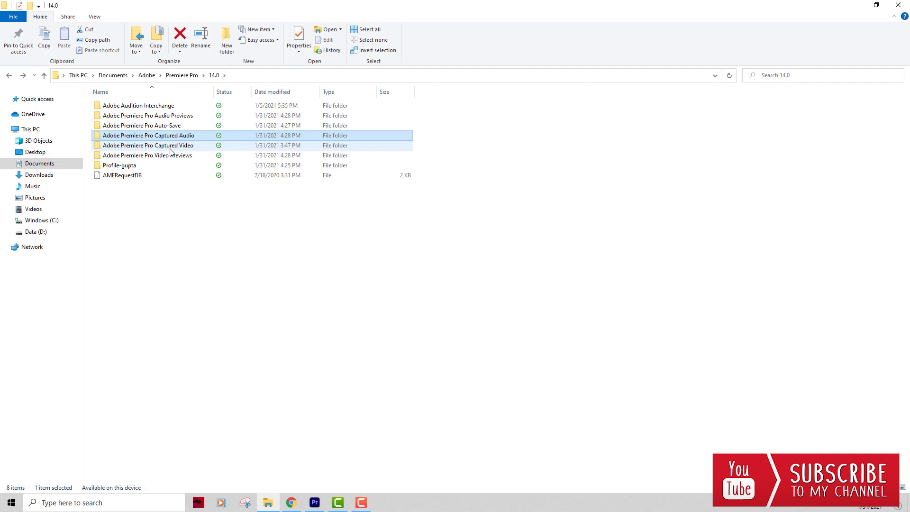
pyautogui.doubleClick(170, 147)
pyautogui.hotkey('ctrl', 'a')
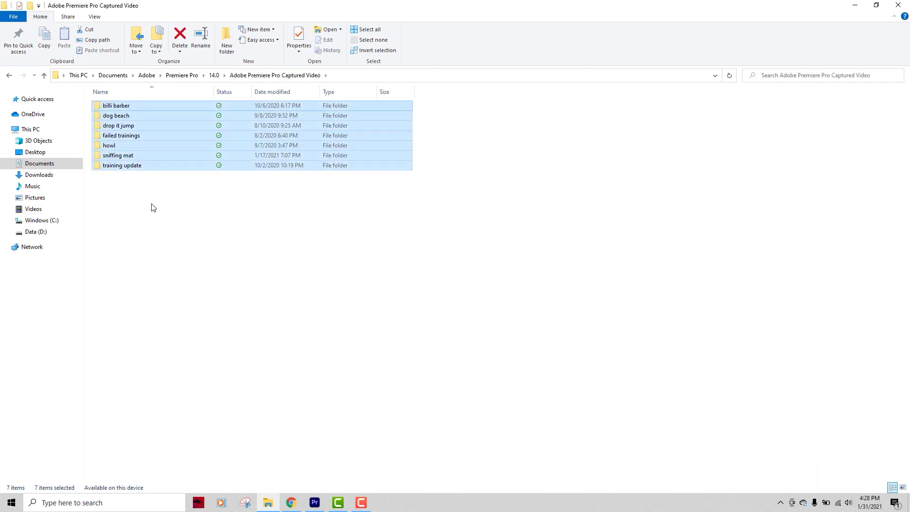
pyautogui.press('Delete')
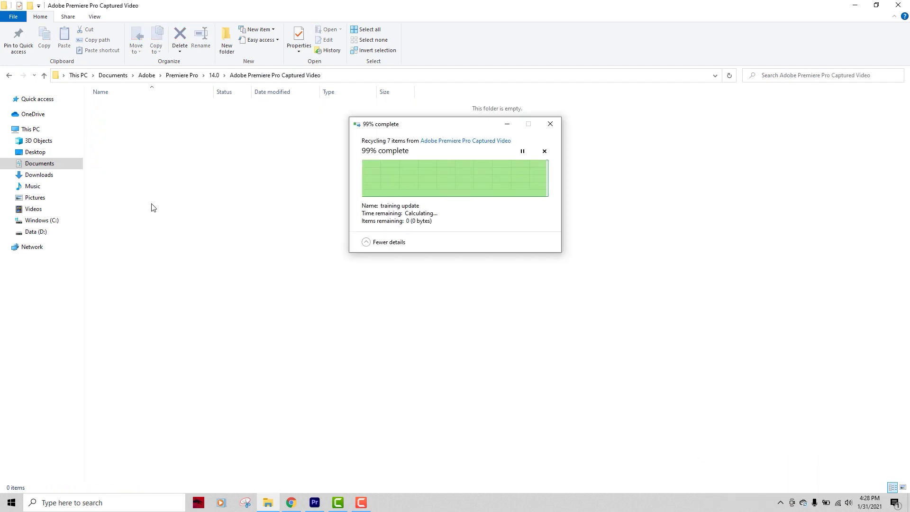
pyautogui.press('BackSpace')
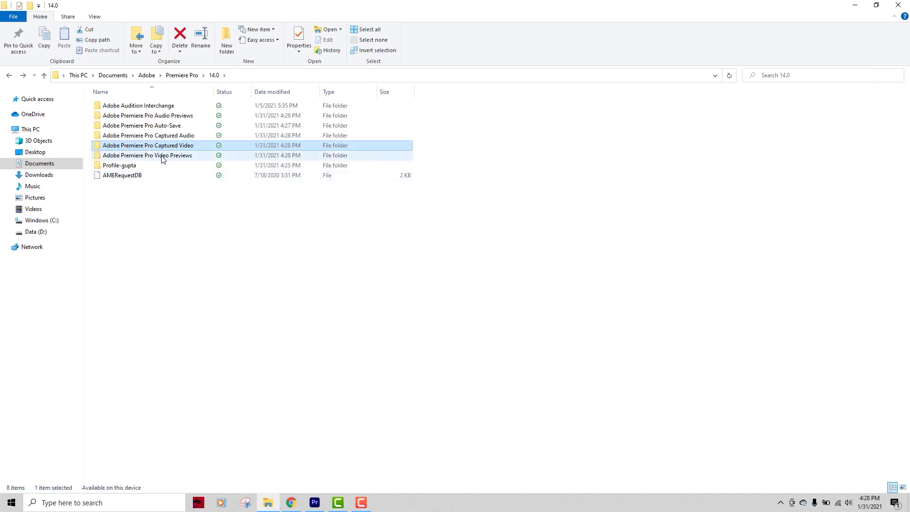
# Confirm Video Previews is empty, then return to Premiere's Media Cache preferences.
pyautogui.doubleClick(163, 155)
pyautogui.press('BackSpace')
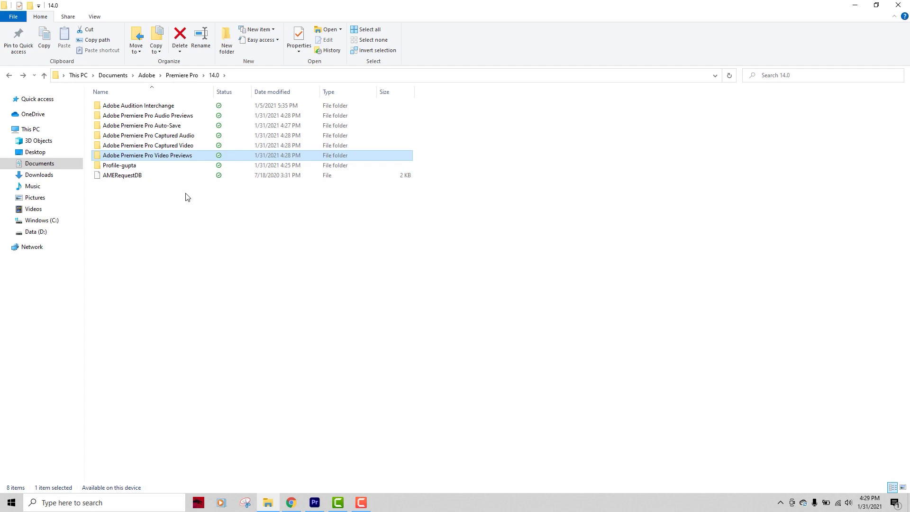
pyautogui.hotkey('alt', 'Tab')
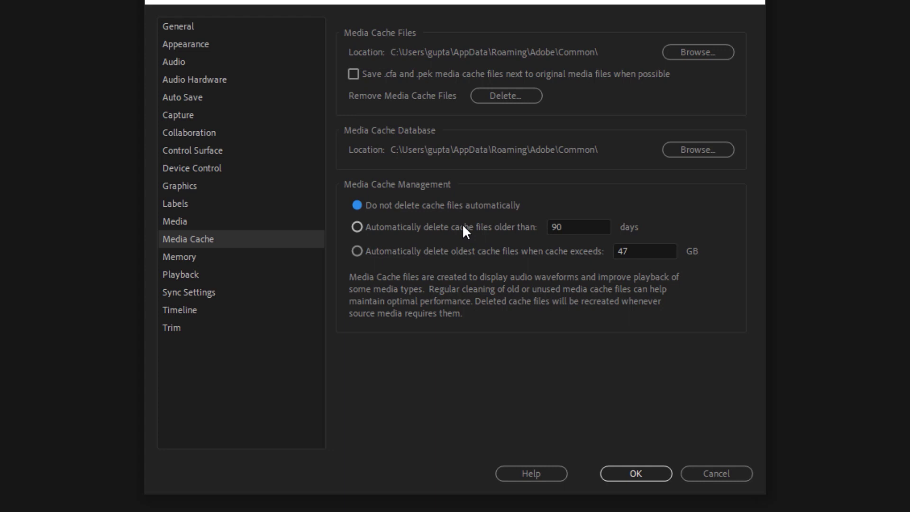
pyautogui.click(356, 227)
pyautogui.click(364, 207)
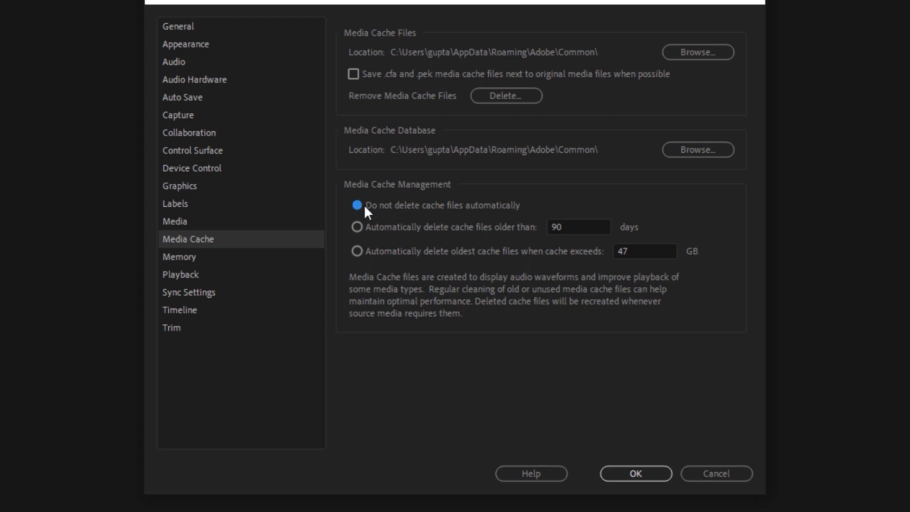